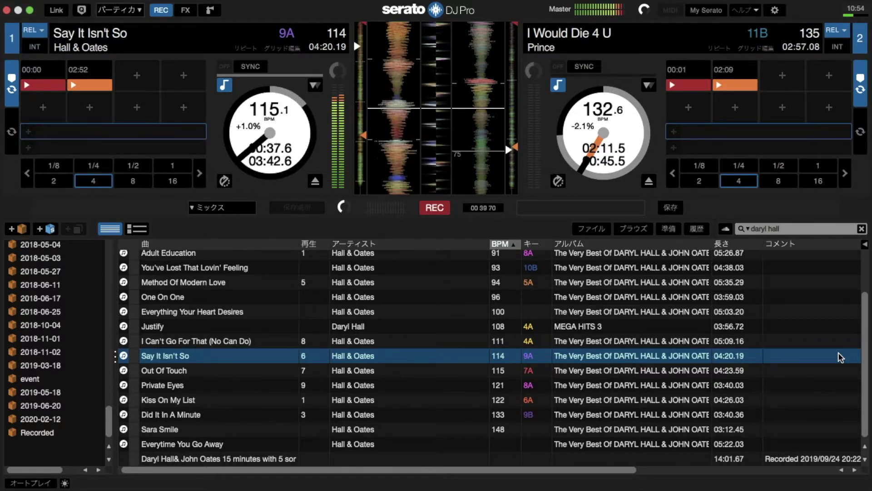
- Load Out Of Touch onto deck 2 and activate its saved loop at 02:45.3
key(Down)
key(shift+Right)
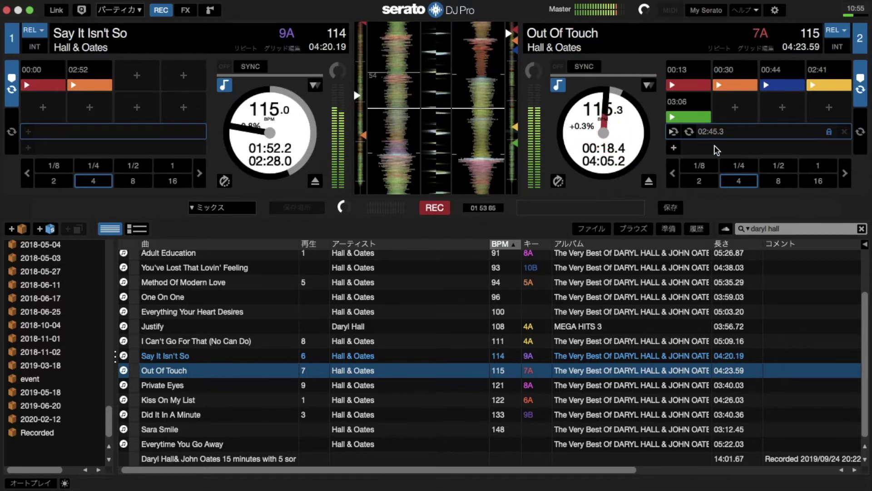
click(674, 132)
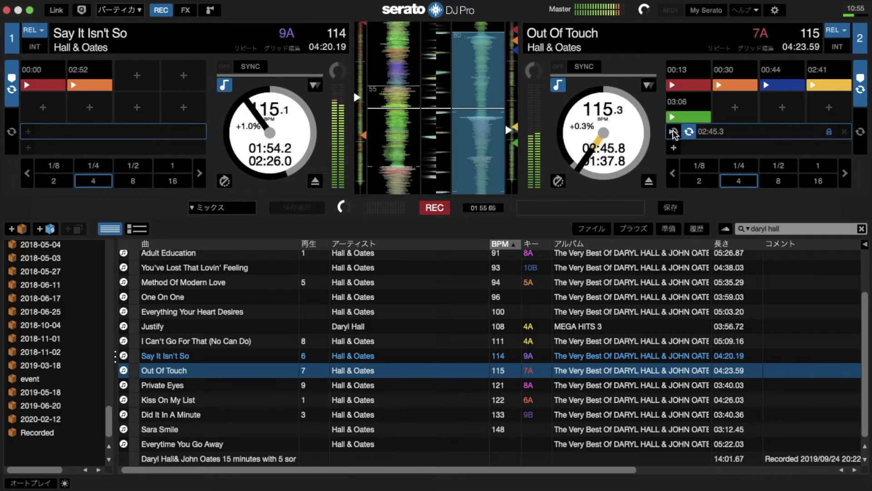
- Trigger the red 00:13 cue point on deck 2 repeatedly to return Out Of Touch to its mix-in point
click(685, 87)
click(685, 86)
click(685, 87)
click(685, 87)
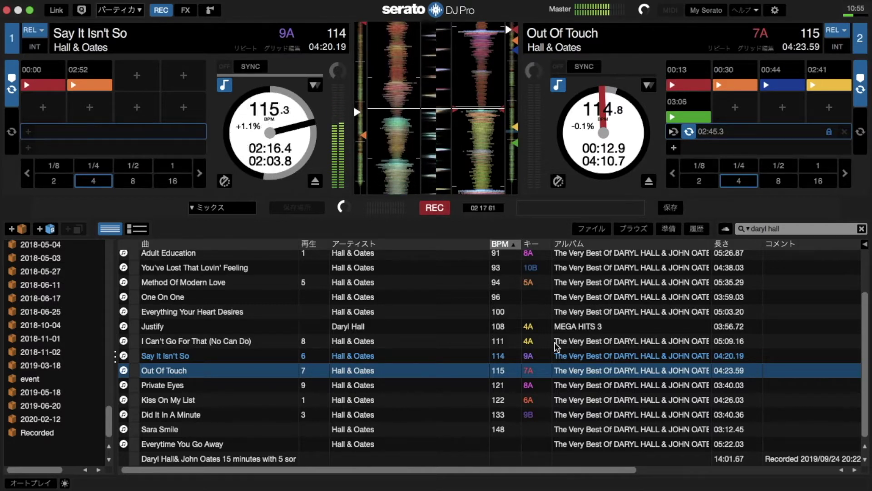
scroll(556, 348, up, 1)
scroll(555, 347, down, 1)
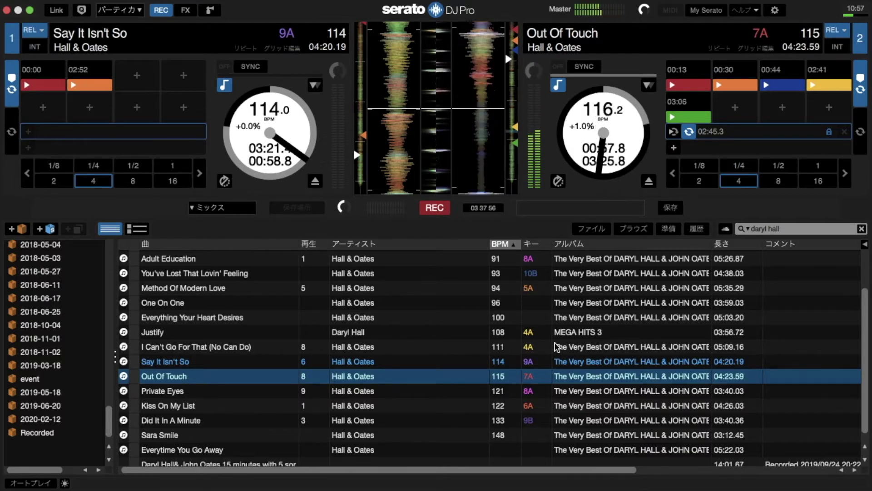
- Load Method Of Modern Love onto deck 1 and play it to audition the track
key(Up)
key(Up)
key(Up)
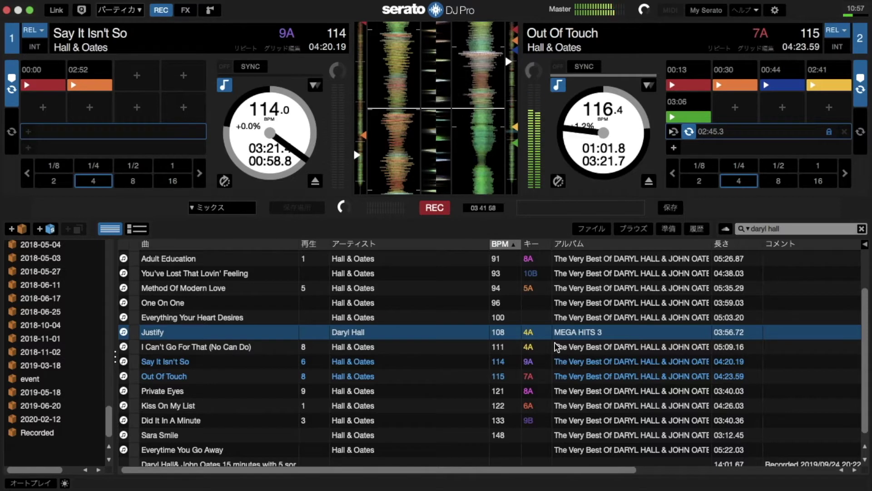
key(Up)
key(Up)
key(Up)
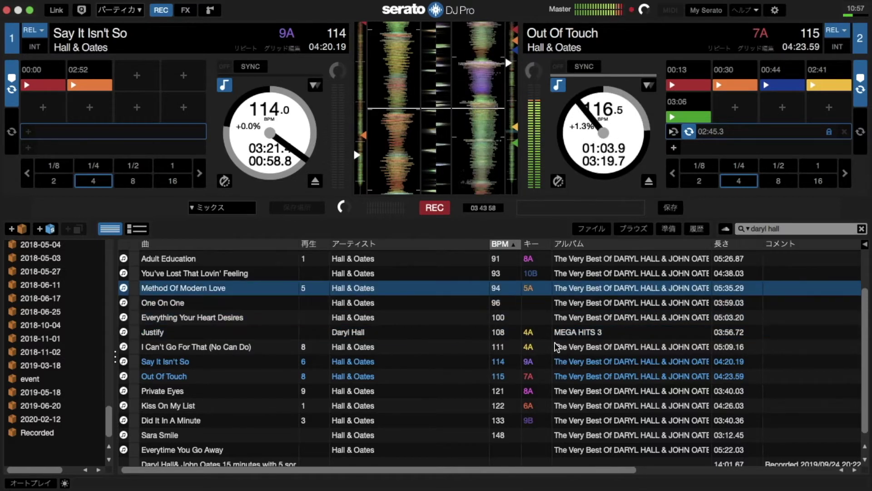
key(shift+Left)
key(w)
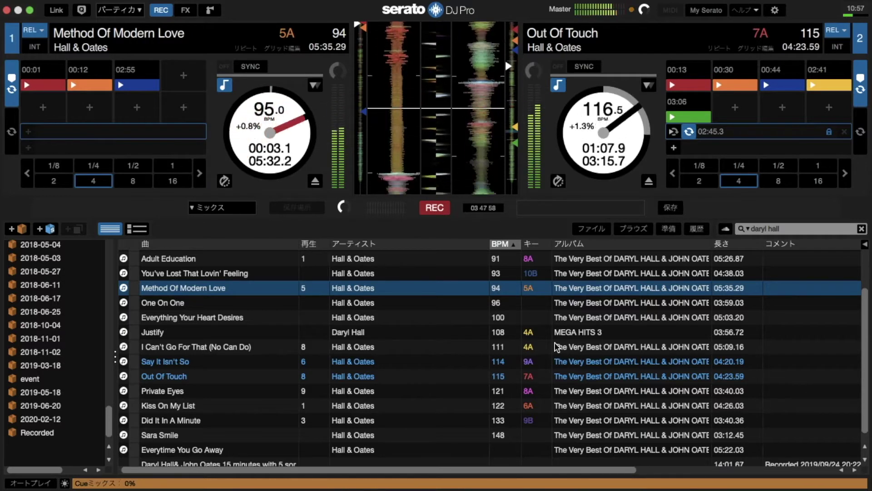
key(w)
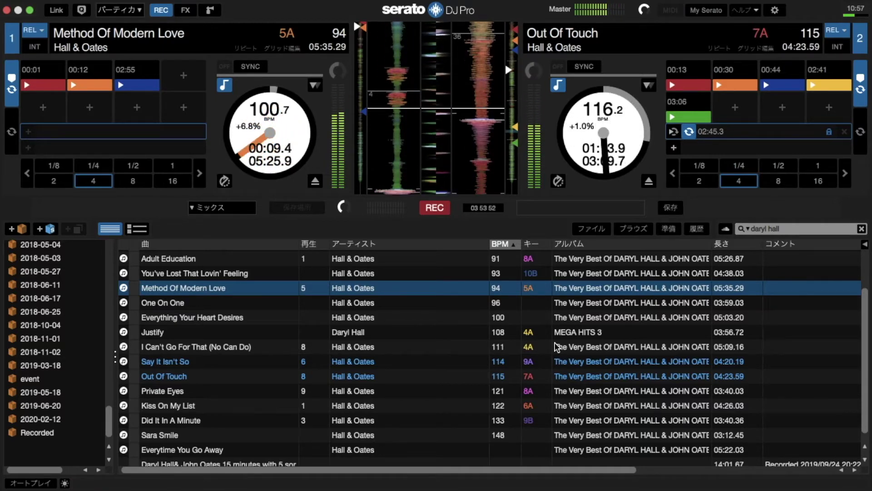
- Find Maneater in the Daryl Hall track list and load it onto deck 1 to audition it
key(Up)
key(Up)
key(Up)
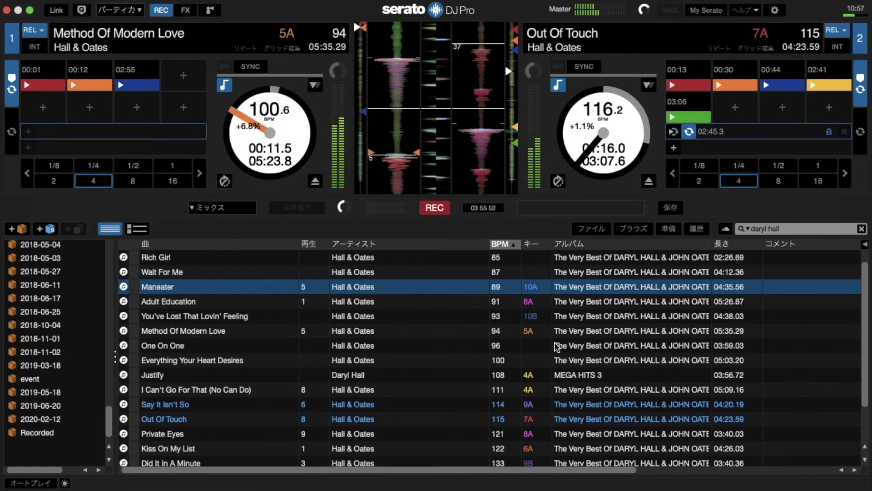
key(Up)
key(Up)
key(Up)
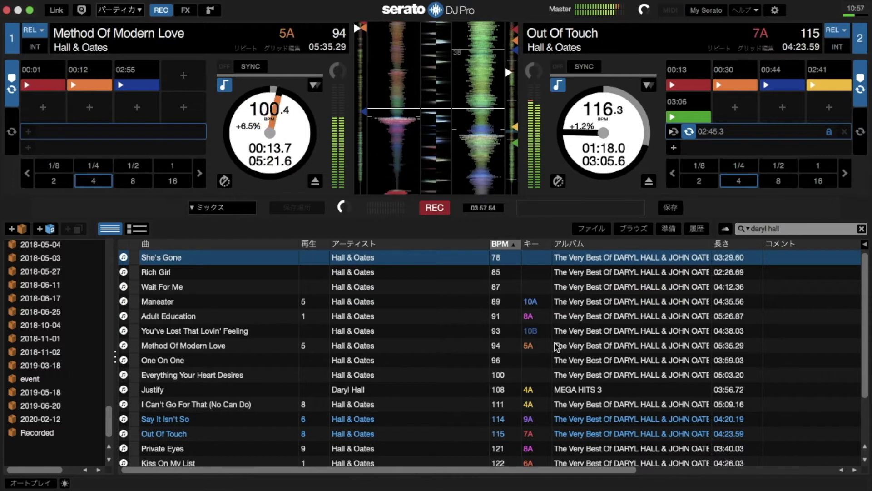
key(Down)
key(Down)
key(Down)
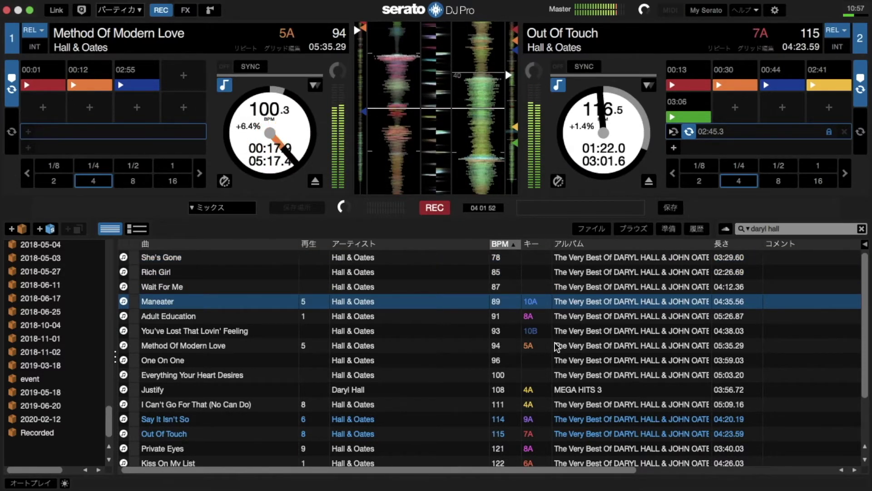
key(shift+Left)
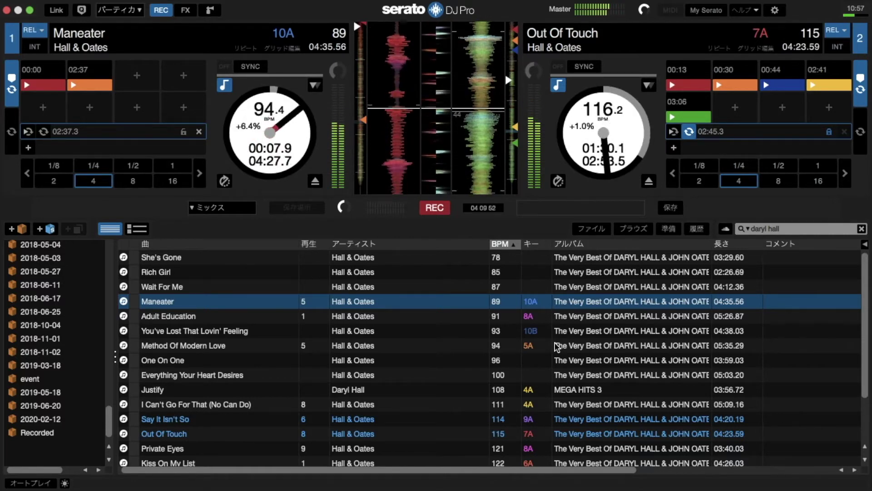
- Load I Can't Go For That (No Can Do) from the track list onto deck 1
key(Down)
key(Down)
key(Down)
key(Down)
key(Down)
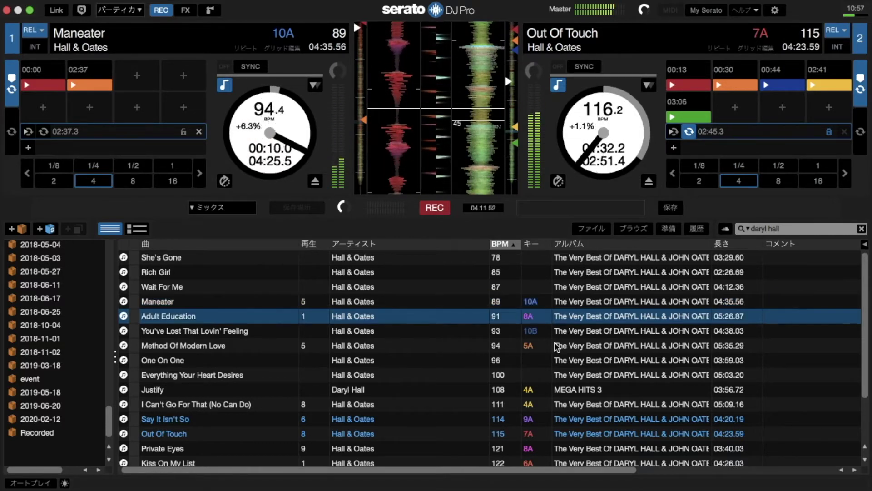
key(Down)
key(Down)
key(Down)
key(Down)
key(Down)
key(Down)
key(Down)
key(Down)
key(Down)
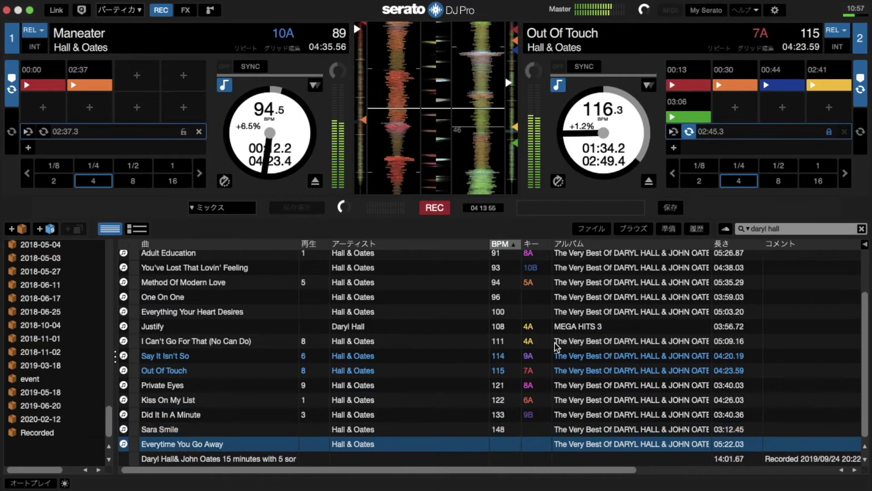
key(Up)
key(Up)
key(Up)
key(Up)
key(Up)
key(Up)
key(Up)
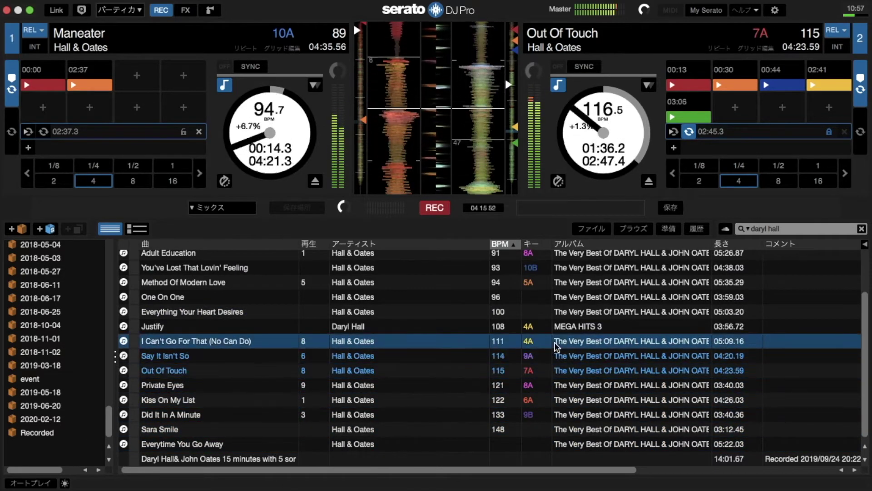
key(shift+Left)
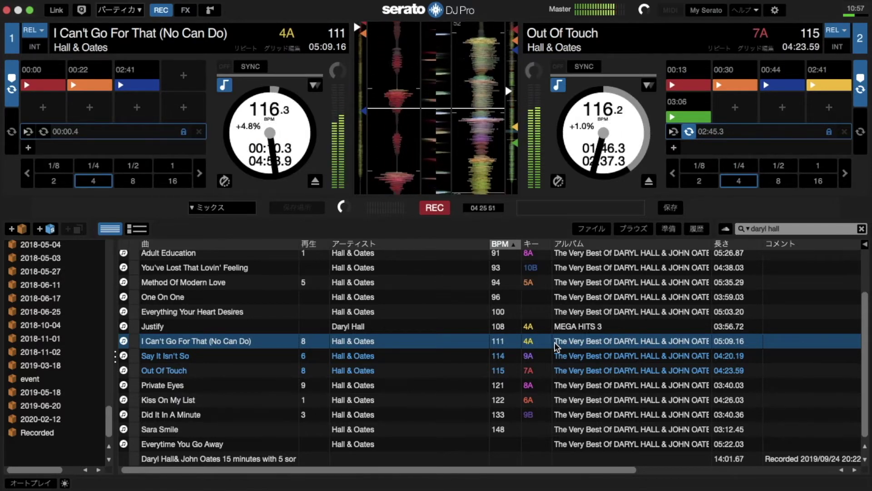
- Jump deck 1 to the 02:41 cue, return it to the 00:00 cue and start playback
key(3)
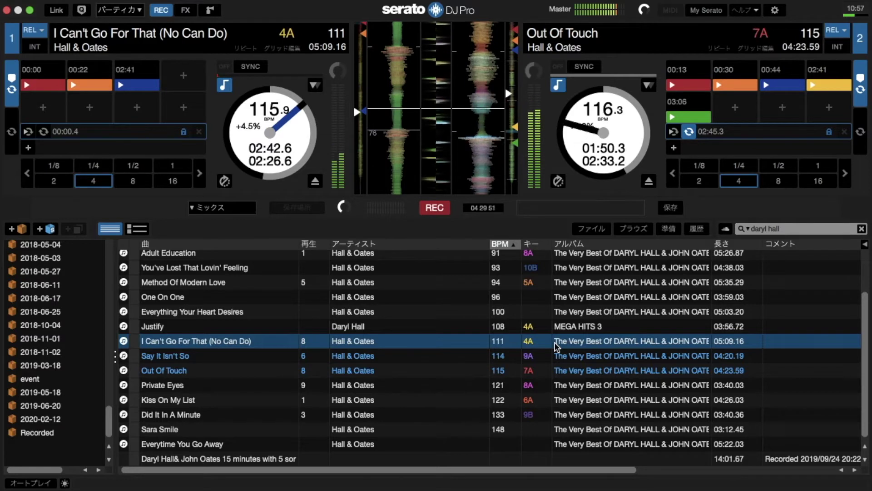
key(1)
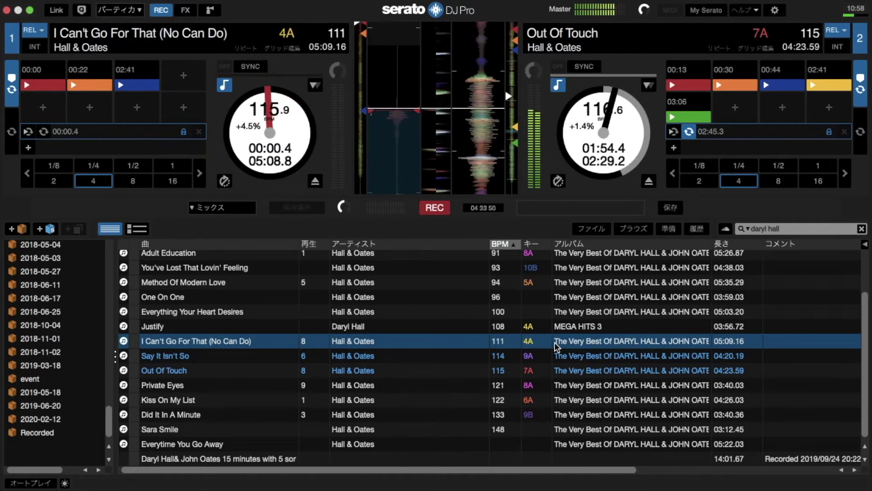
key(w)
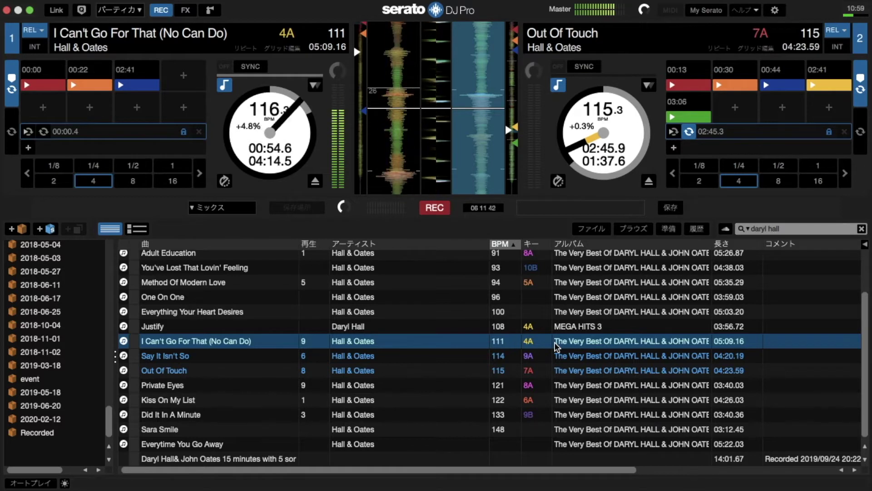
- Load Private Eyes from the track list onto deck 2 and start playing it
key(Up)
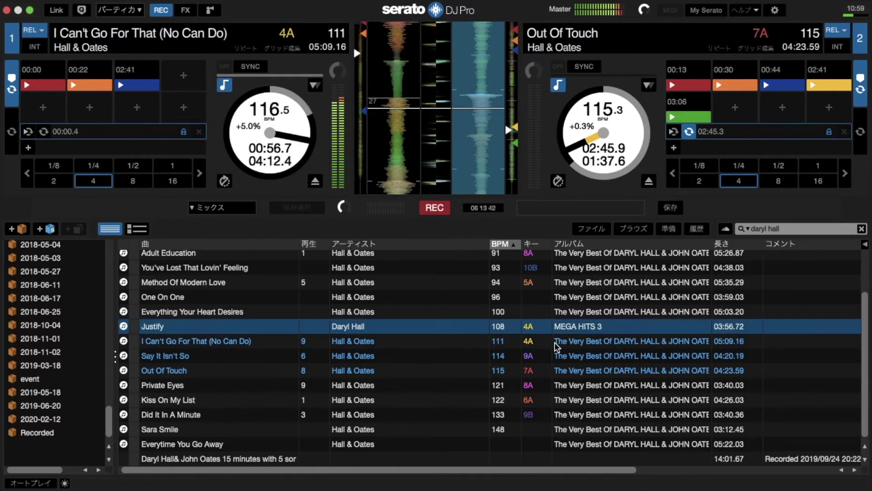
key(Up)
key(Up)
key(Up)
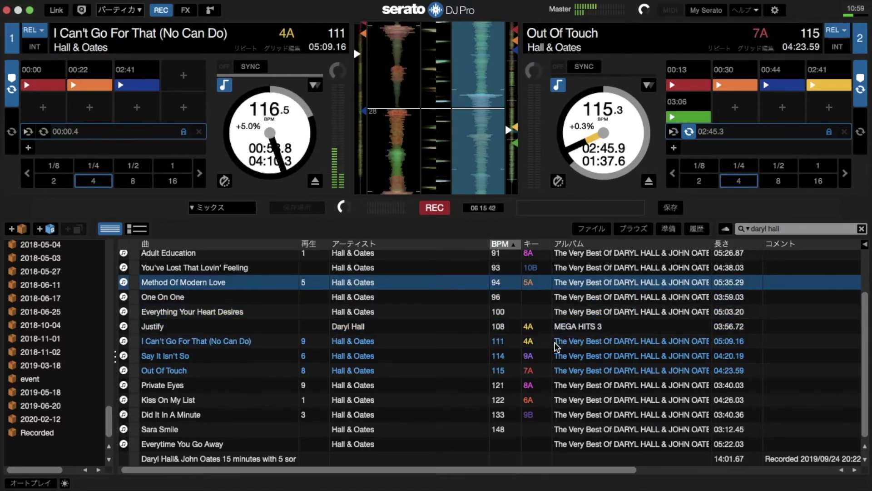
key(Up)
key(Up)
key(Up)
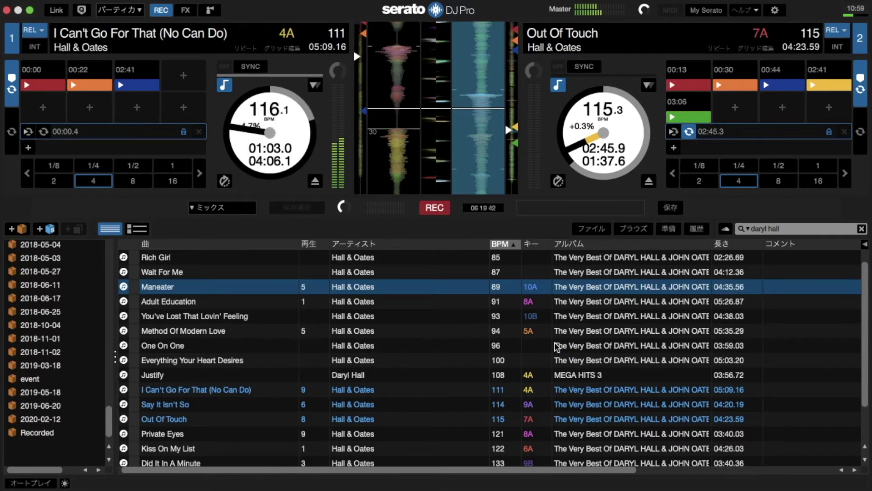
key(Down)
key(Down)
key(Down)
key(Down)
key(Down)
key(Down)
key(Down)
key(Down)
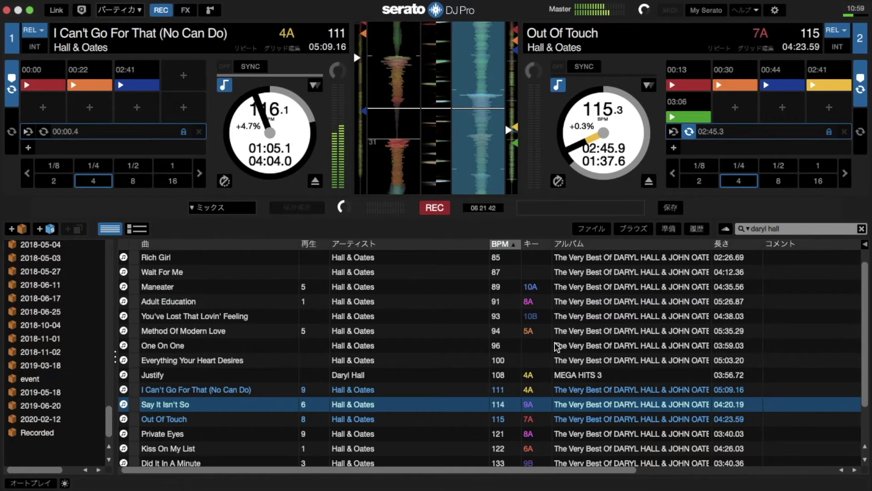
key(Down)
key(Down)
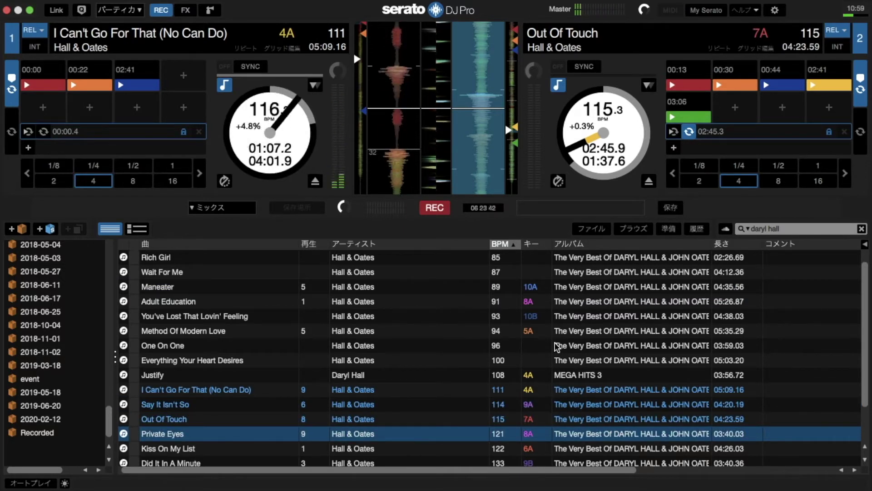
key(shift+Right)
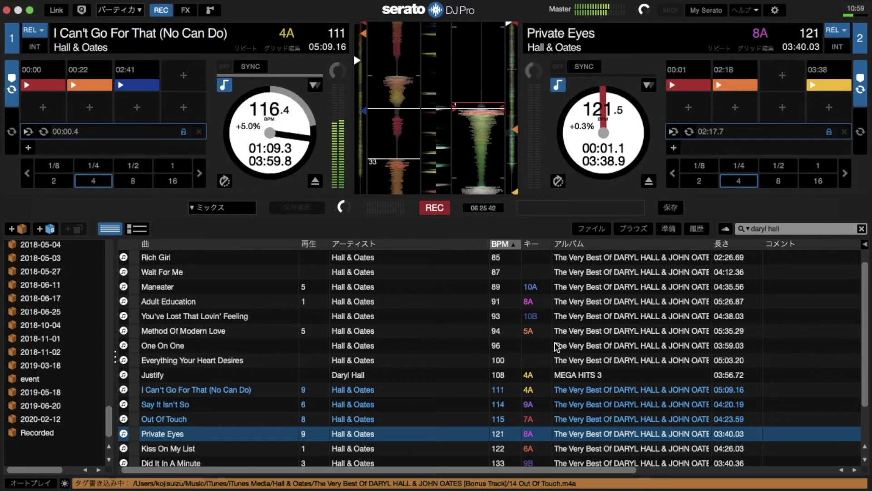
key(s)
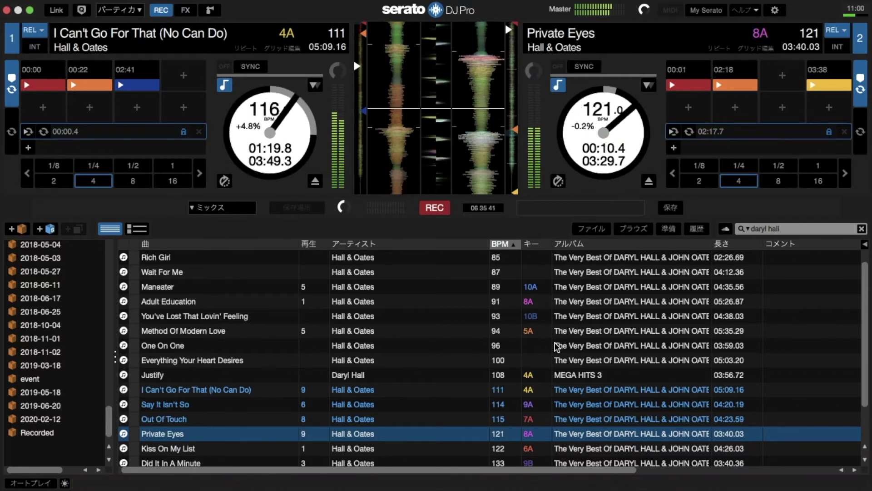
- Activate the saved loop at 02:17.7 on deck 2 and jump Private Eyes back to its 00:01 cue
click(679, 134)
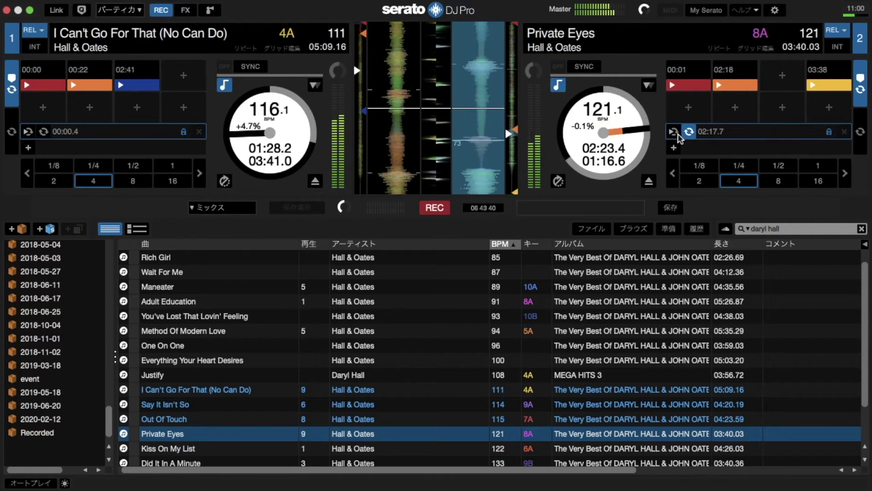
key(6)
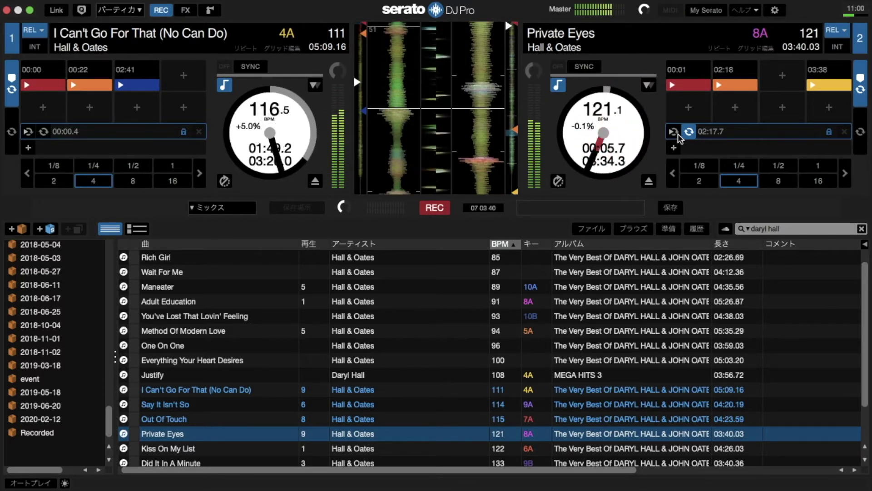
key(6)
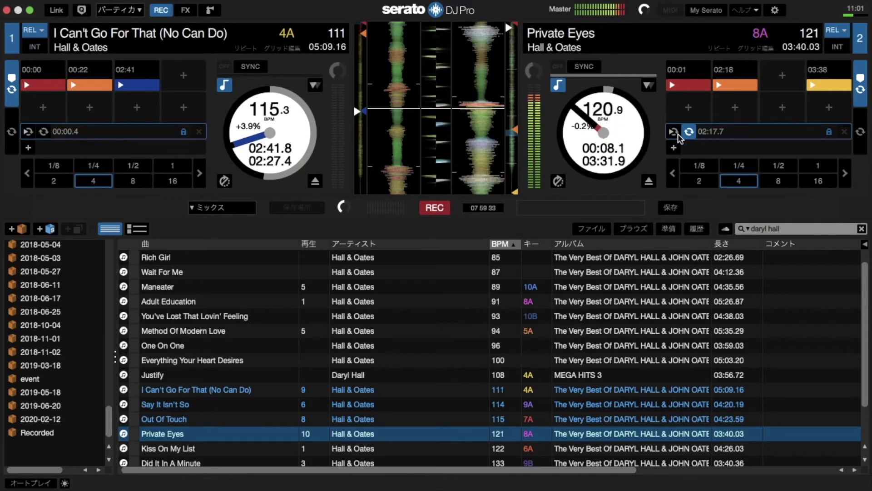
- Find Maneater in the track list, load it onto deck 1 and start playing it
key(Up)
key(Up)
key(Up)
key(Up)
key(Up)
key(Up)
key(Up)
key(Up)
key(Up)
key(Up)
key(Up)
key(Up)
key(Up)
key(Down)
key(Down)
key(Down)
key(Down)
key(Down)
key(Down)
key(Down)
key(Down)
key(Up)
key(Up)
key(Up)
key(Up)
key(Up)
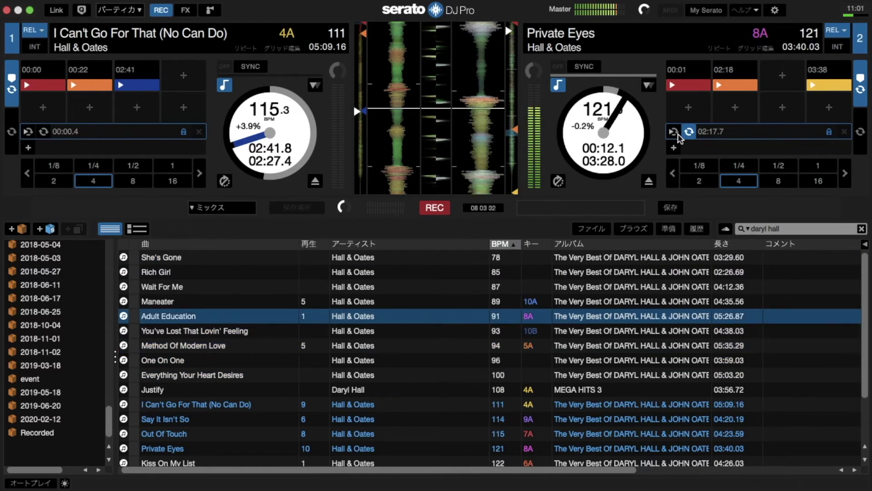
key(shift+Left)
key(w)
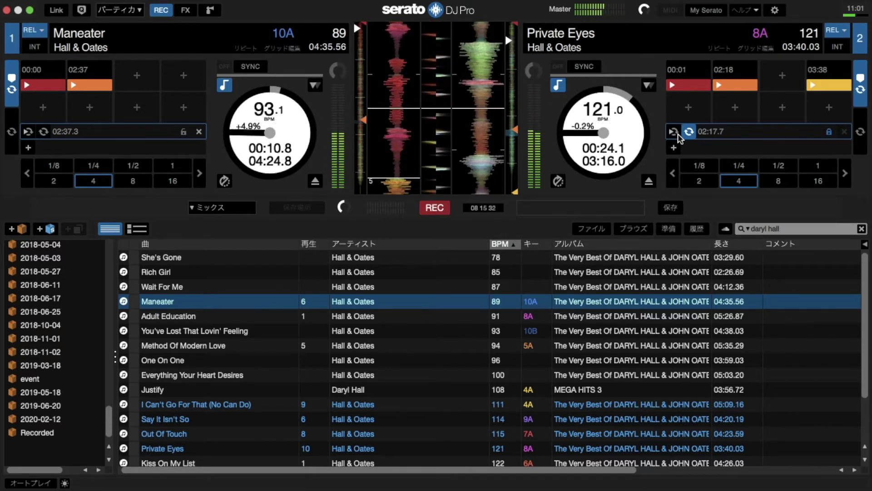
- Load a duplicate of Private Eyes onto deck 1 and jump it to the 02:18 cue
key(shift+Left)
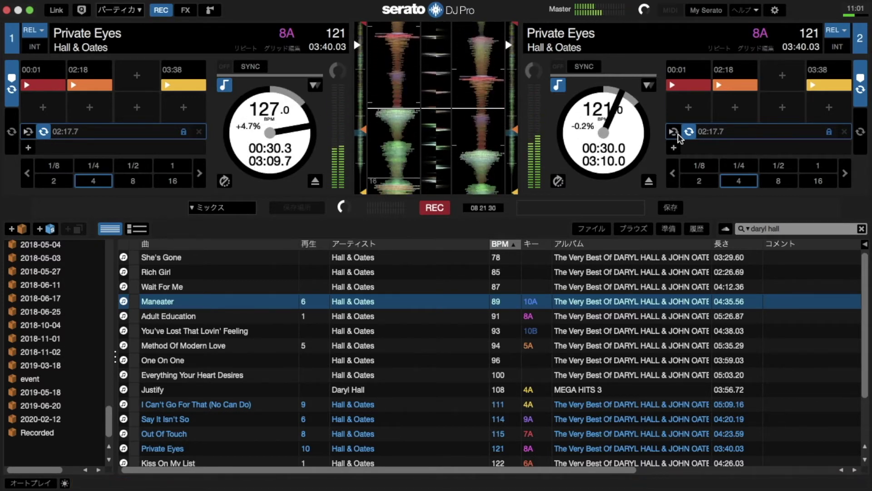
key(2)
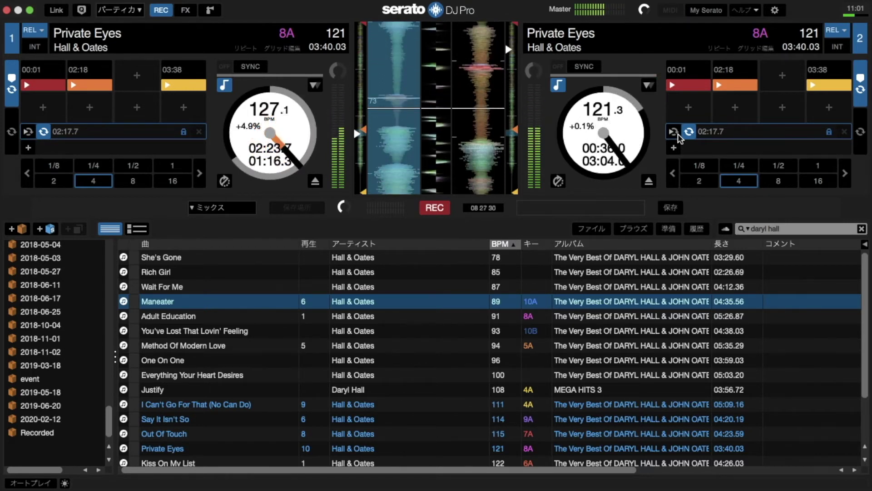
key(2)
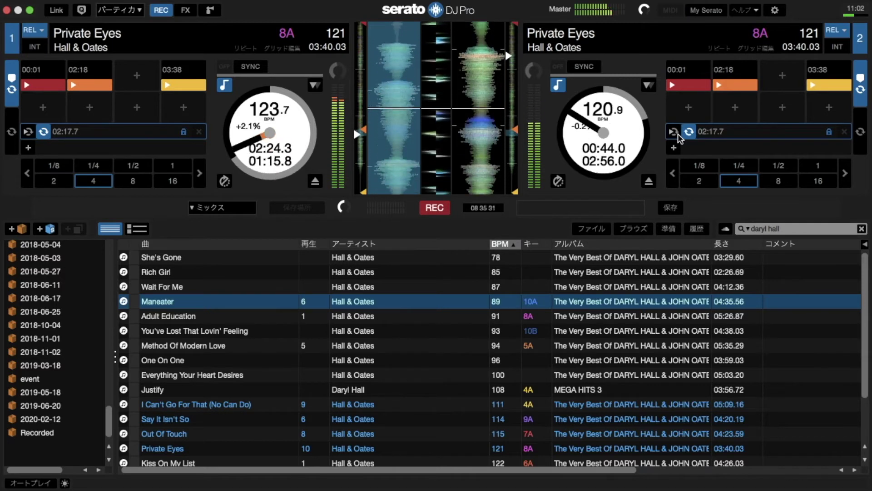
- Replace the duplicate of Private Eyes on deck 1 with Maneater
key(shift+Left)
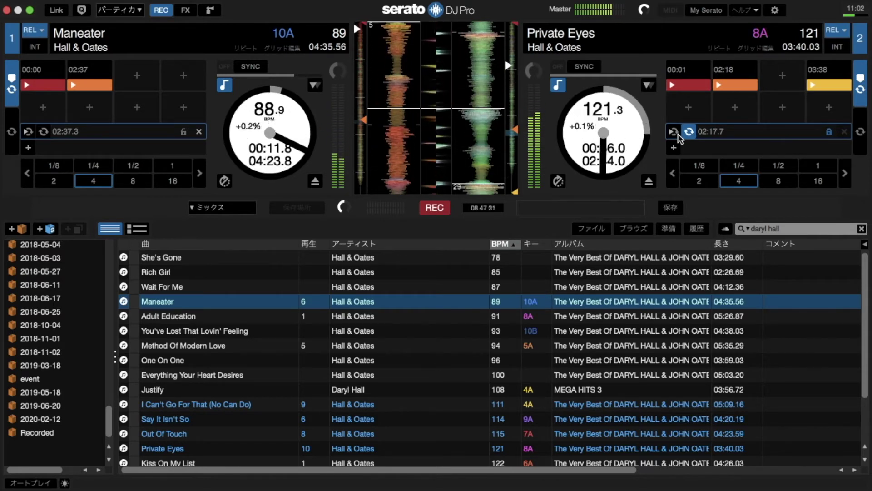
- Jump Maneater on deck 1 back to its 00:00 cue repeatedly to line up its start with Private Eyes
key(1)
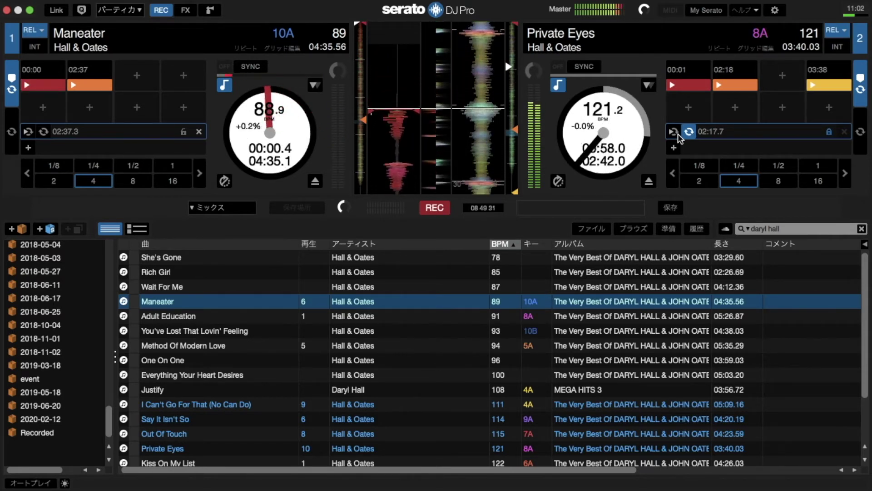
key(1)
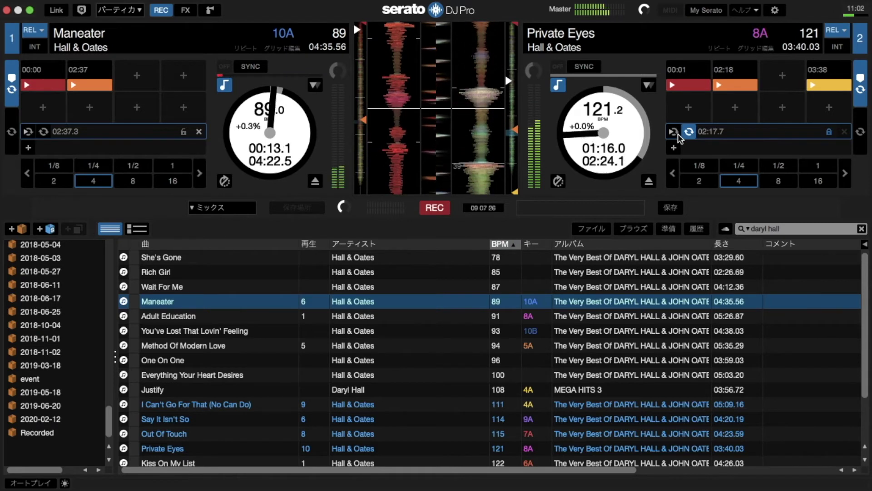
key(1)
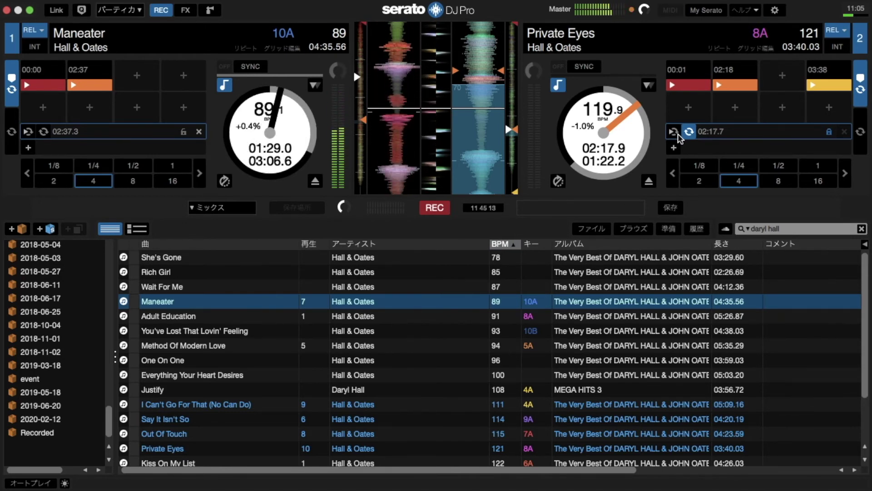
- Find Method Of Modern Love in the track list and load it onto deck 2 in place of Private Eyes
key(Down)
key(Down)
key(Down)
key(Down)
key(Down)
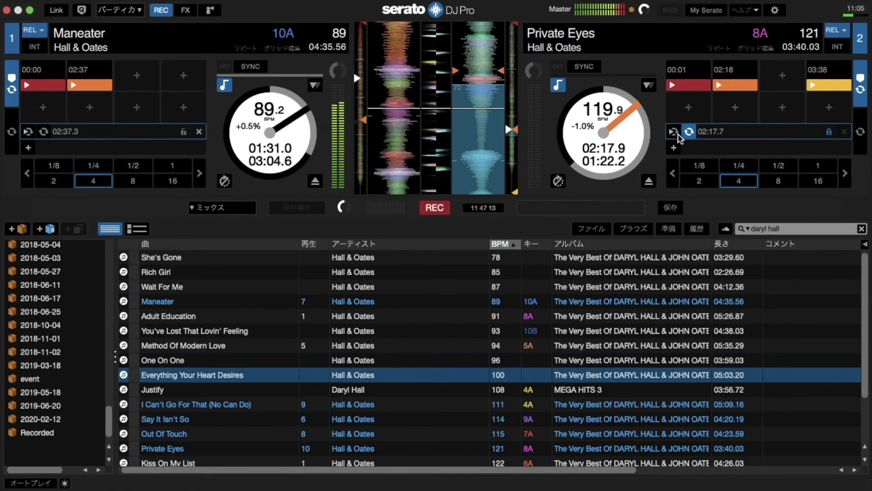
key(Down)
key(Down)
key(Down)
key(Down)
key(Down)
key(Down)
key(Down)
key(Down)
key(Down)
key(Up)
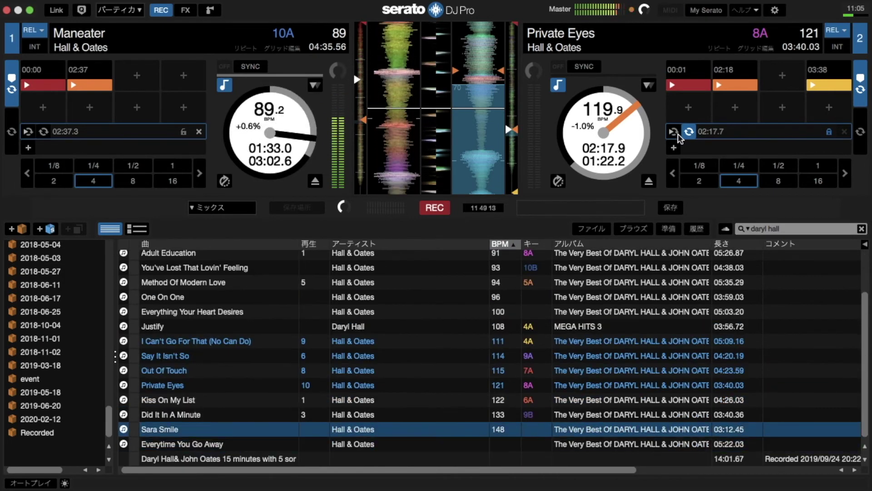
key(Up)
key(Up)
key(Up)
key(Up)
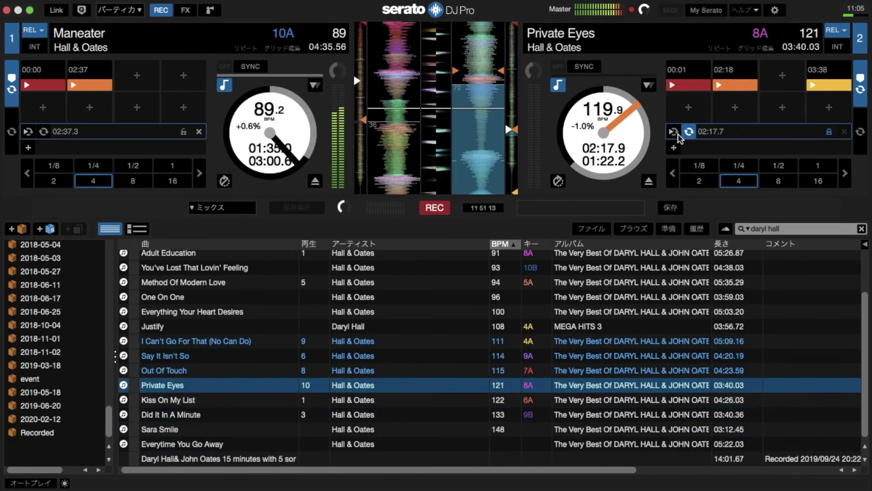
key(Up)
key(Up)
key(Up)
key(Up)
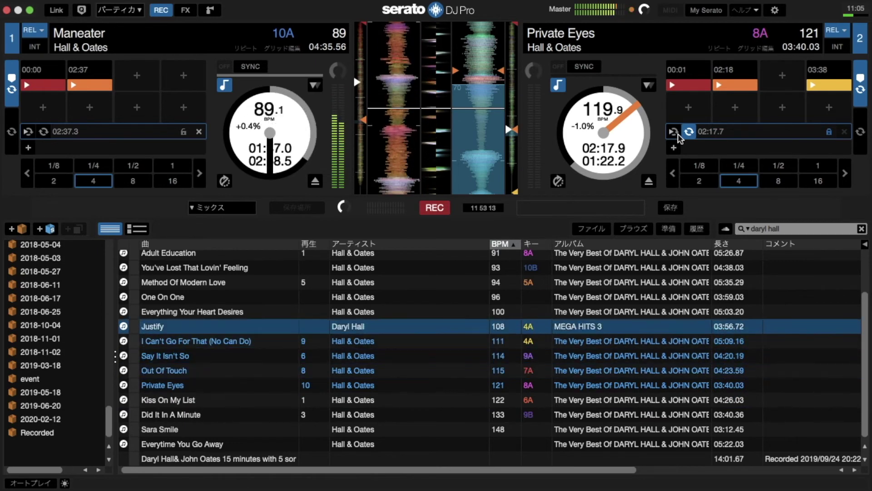
key(Up)
key(Up)
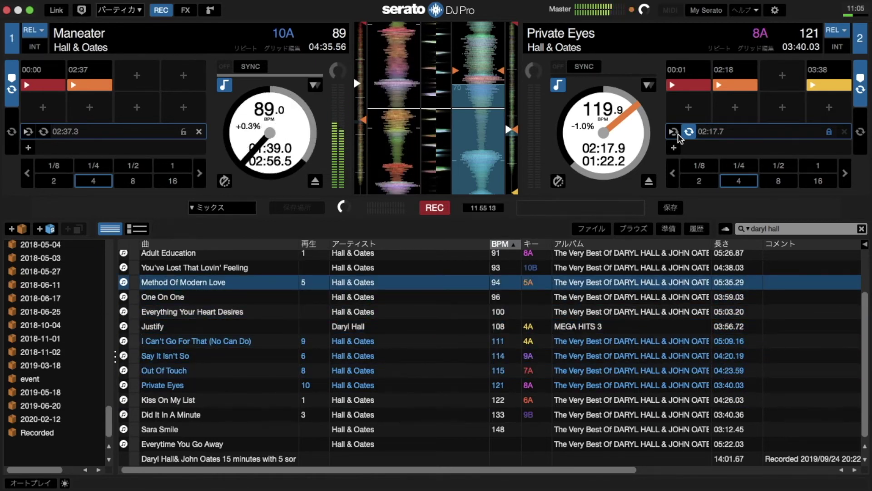
key(shift+Right)
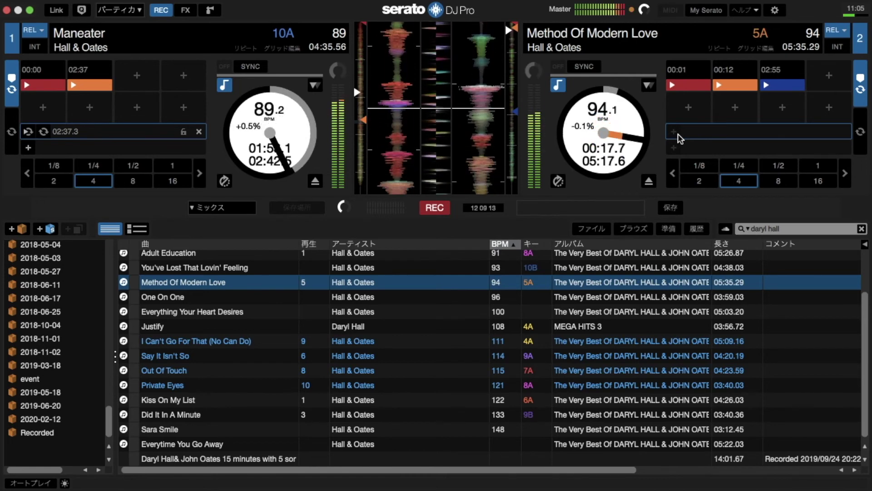
- Replace Method Of Modern Love on deck 2 with Adult Education
key(Up)
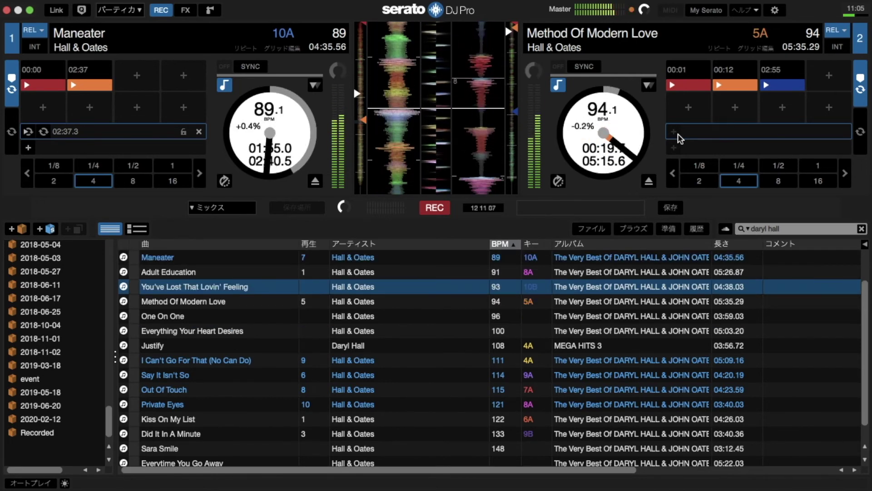
key(Up)
key(shift+Right)
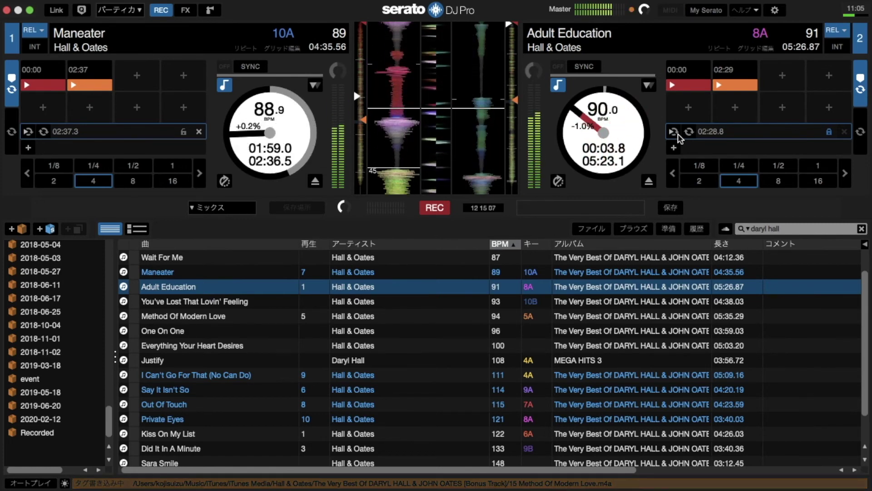
- Look through the slower tracks around Maneater, then load Method Of Modern Love onto deck 2 in place of Adult Education
key(Up)
key(Up)
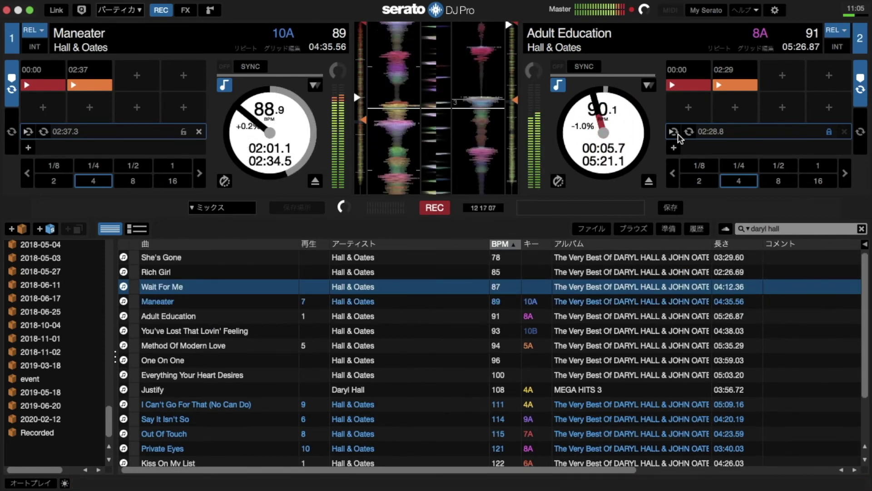
key(Up)
key(Up)
key(Down)
key(Down)
key(Down)
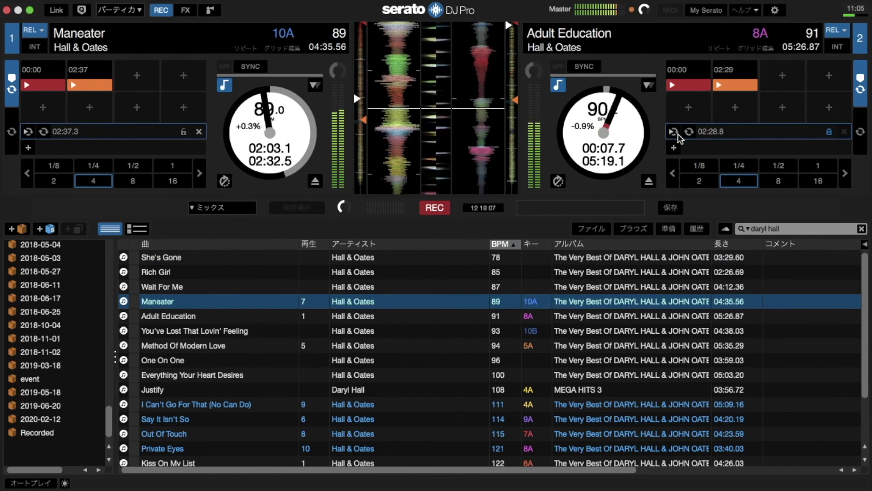
key(Down)
key(Down)
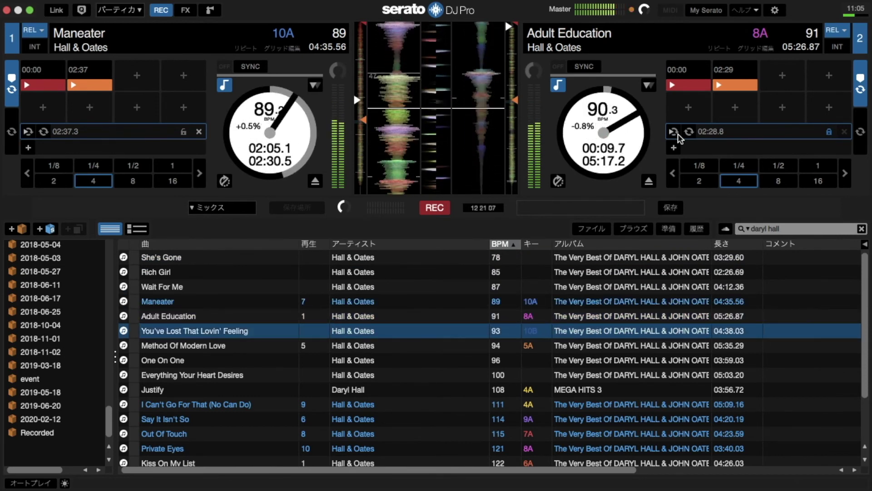
key(Down)
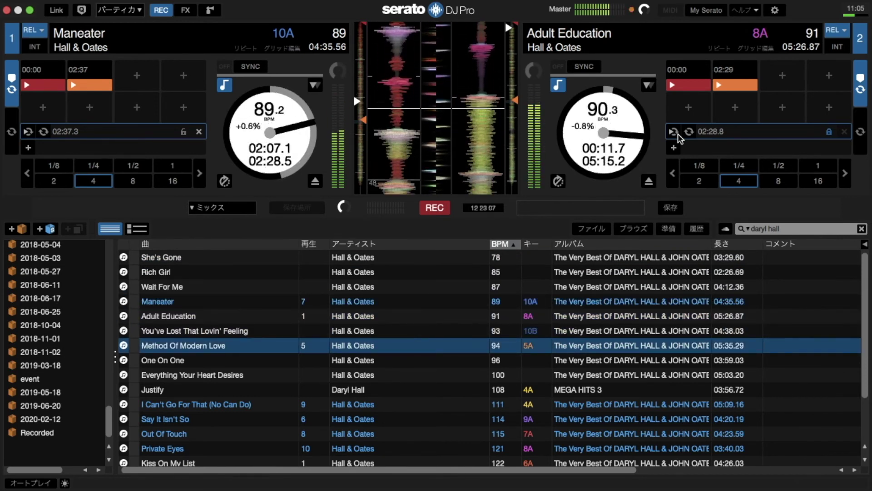
key(shift+Right)
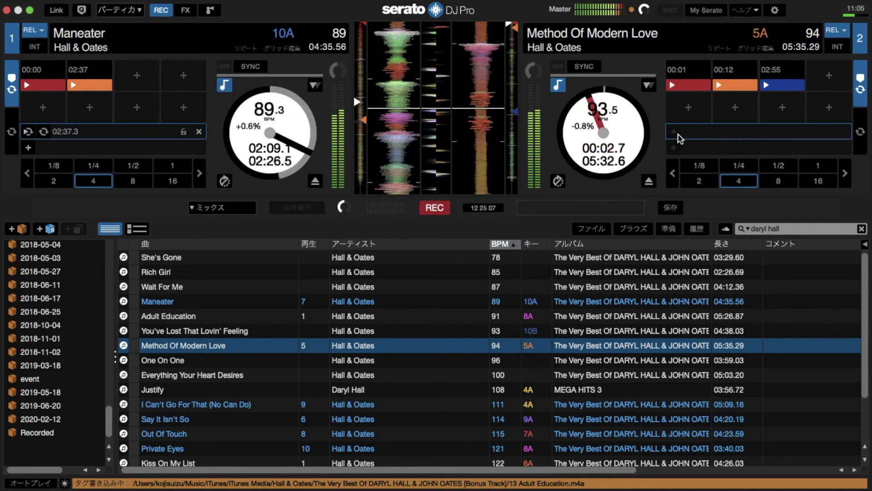
- Examine the tracks between One On One and Out Of Touch in the list as candidates for the mix
key(Down)
key(Down)
key(Down)
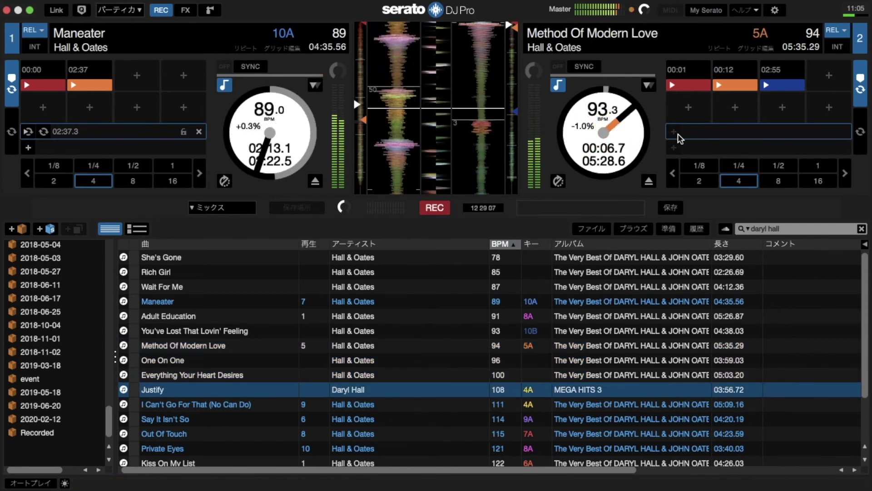
key(Down)
key(Down)
key(Down)
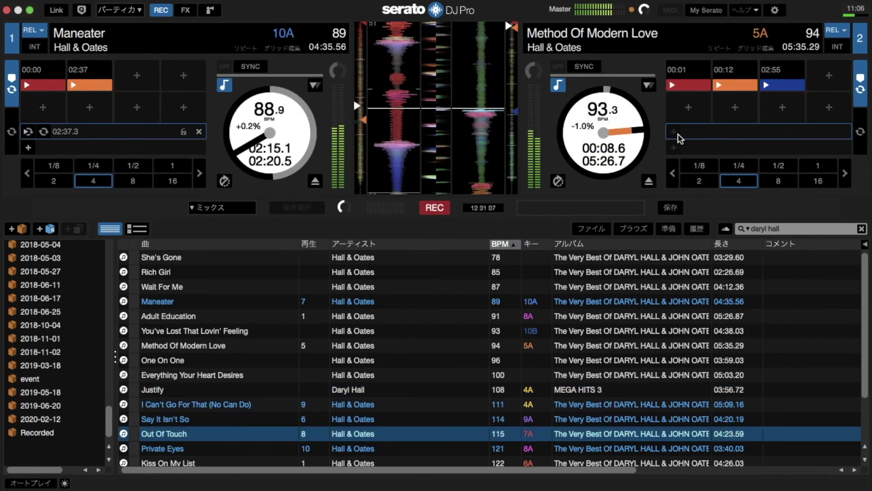
key(Up)
key(Up)
key(Up)
key(Up)
key(Up)
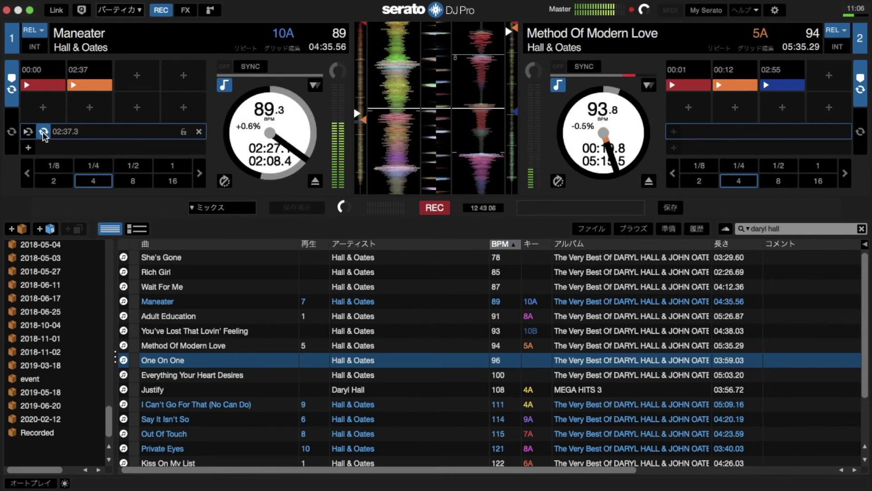
- Jump Method Of Modern Love on deck 2 back to its 00:01 cue
key(6)
key(6)
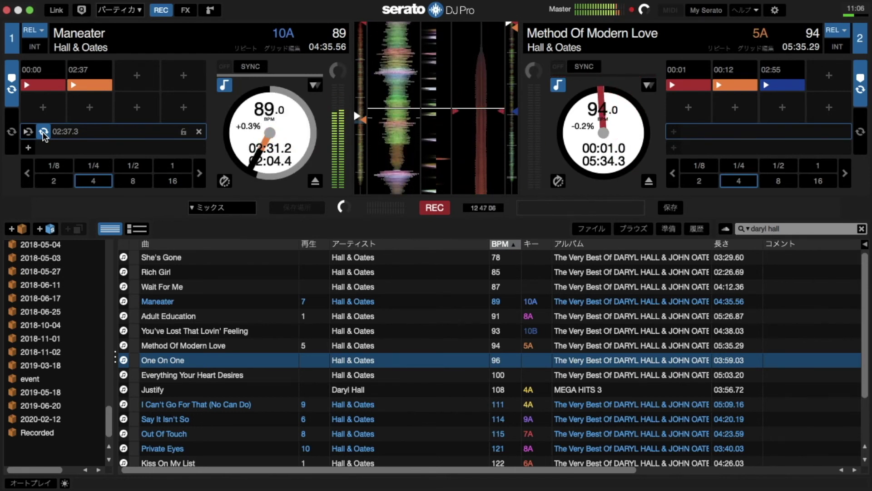